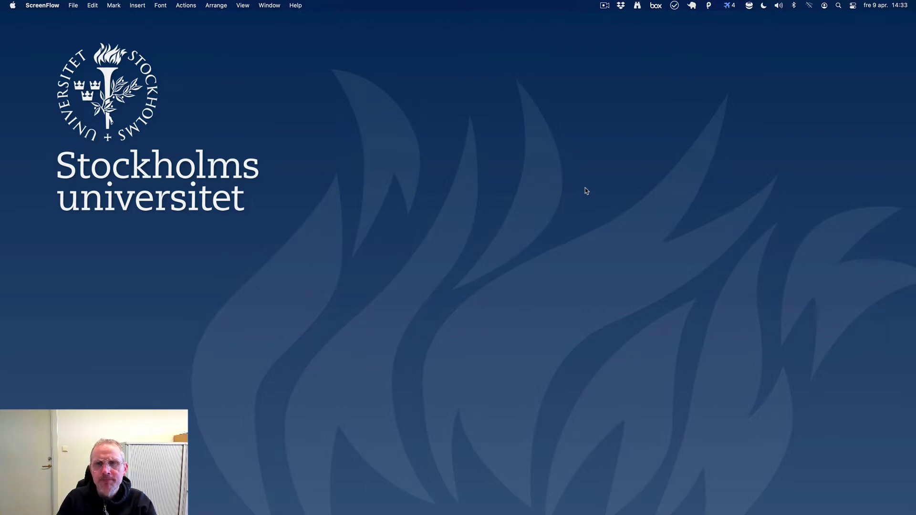
# Switch to PDF Expert, showing page 12's EPS factor scores diagram in the booklet
pyautogui.press('super+Tab')
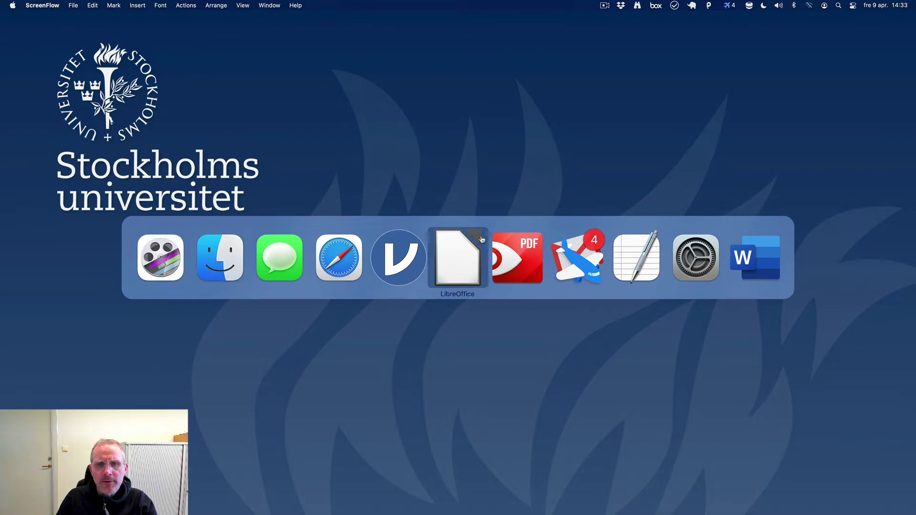
pyautogui.click(524, 243)
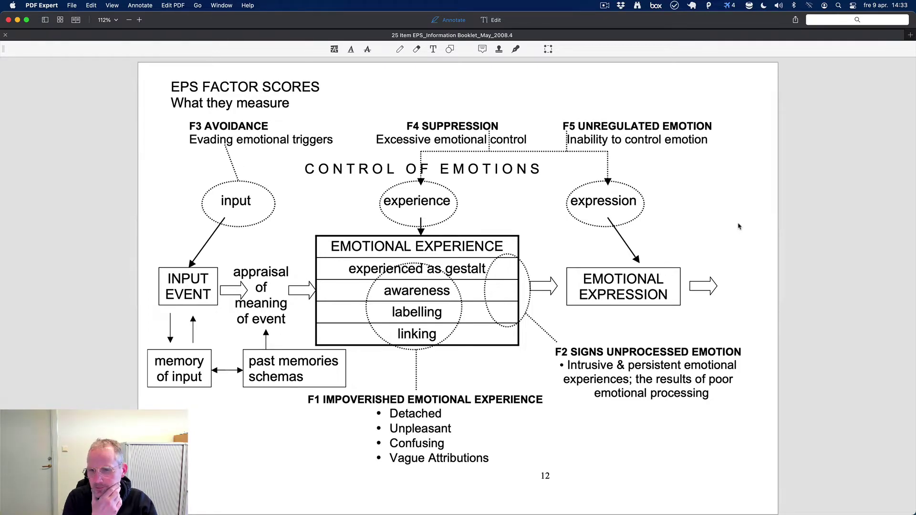
# Bring Safari to the front and open a blank new tab
pyautogui.press('super+Tab')
pyautogui.press('super+Tab')
pyautogui.press('super+Tab')
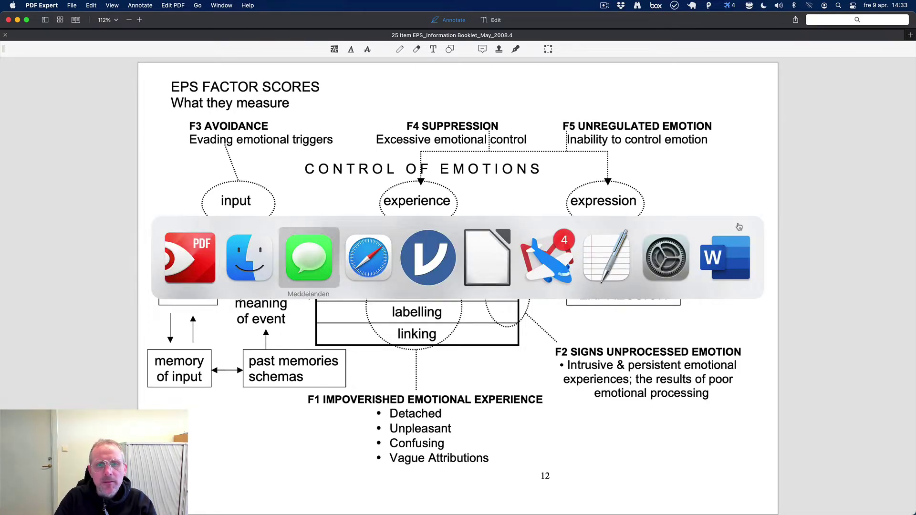
pyautogui.press('super+t')
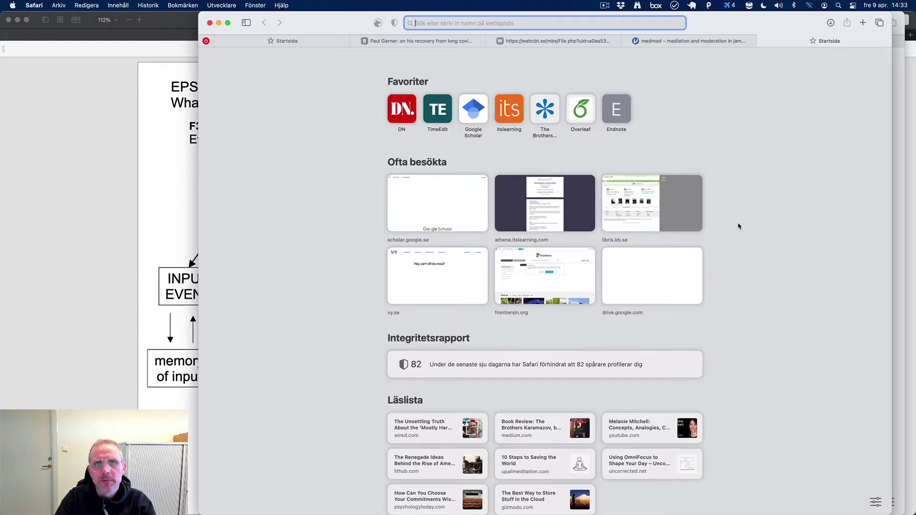
# Search the author's name plus 'frontiers' and open and skim the Internet-Administered EAET article
pyautogui.write('daniel ma')
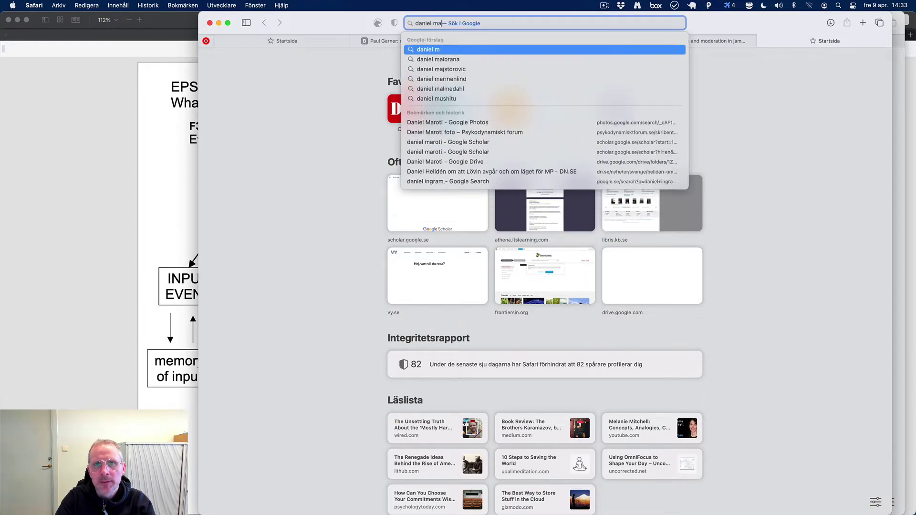
pyautogui.write('roti frontiers')
pyautogui.press('Return')
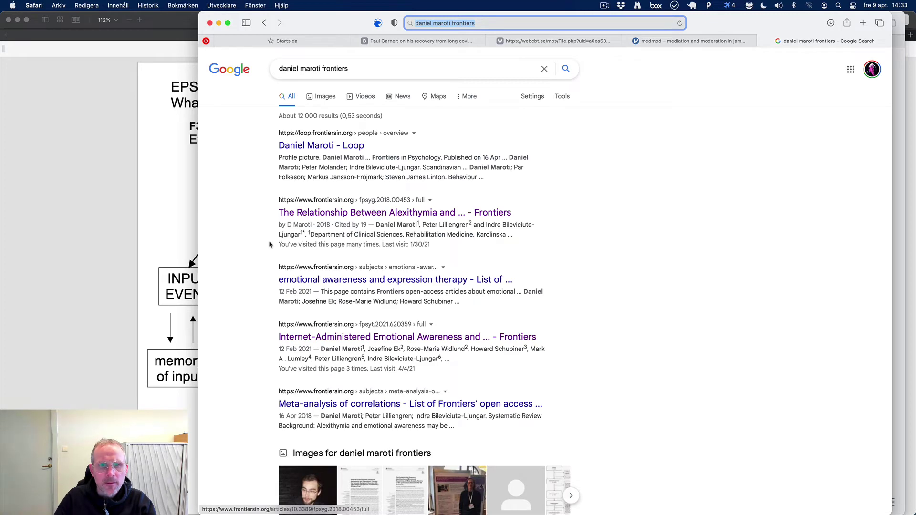
pyautogui.click(349, 335)
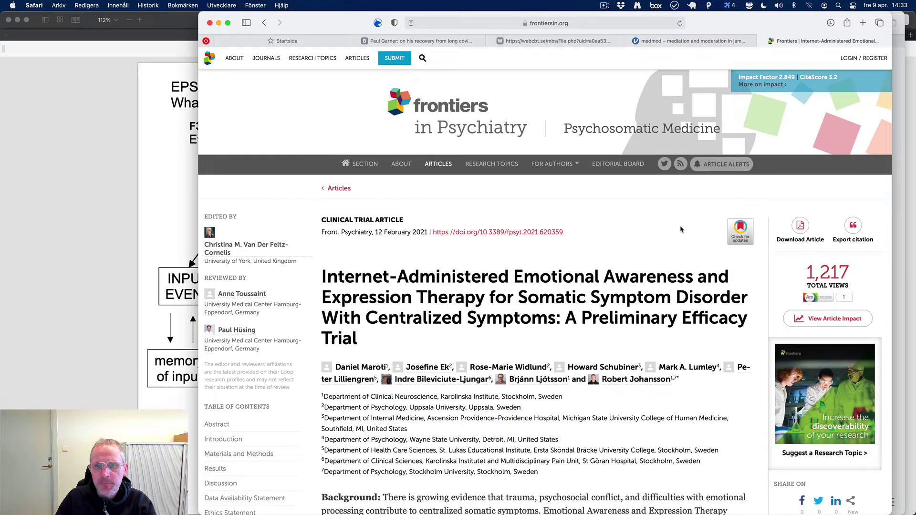
pyautogui.scroll(-1, 680, 230)
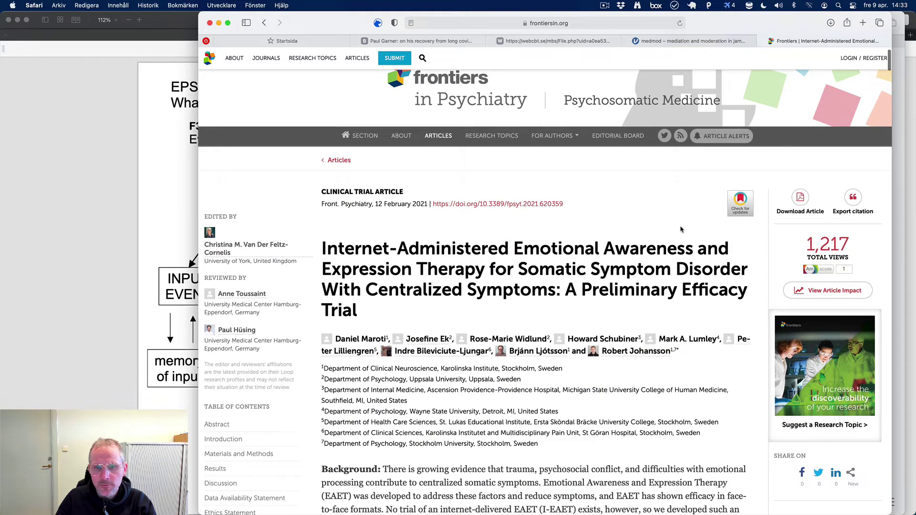
pyautogui.scroll(-4, 681, 228)
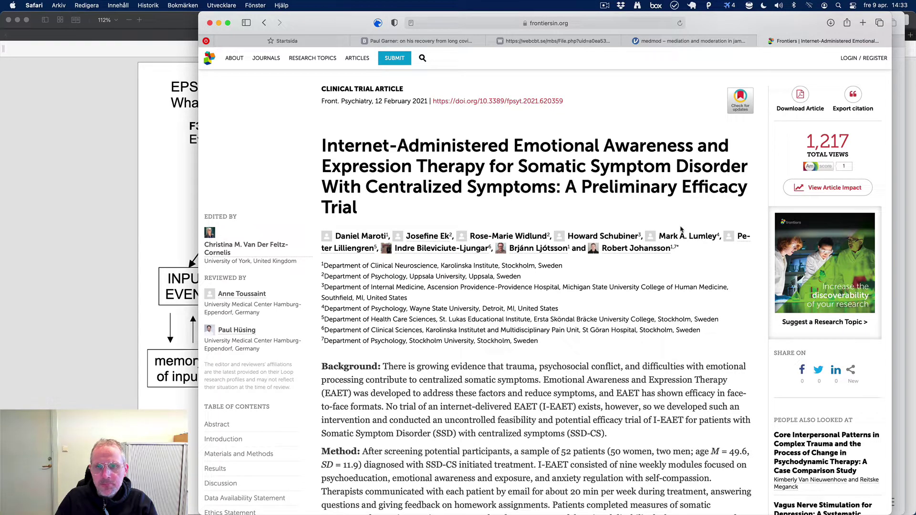
pyautogui.scroll(1, 681, 229)
pyautogui.scroll(-3, 681, 230)
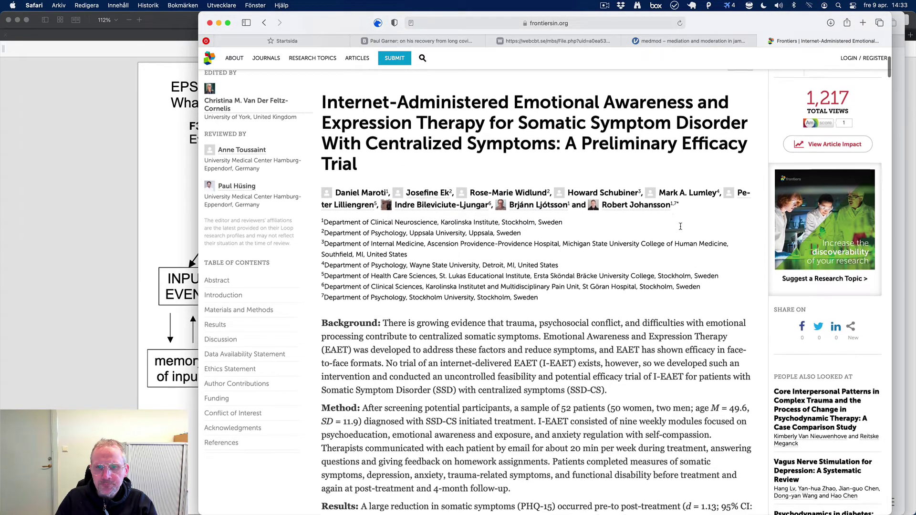
pyautogui.scroll(-1, 681, 230)
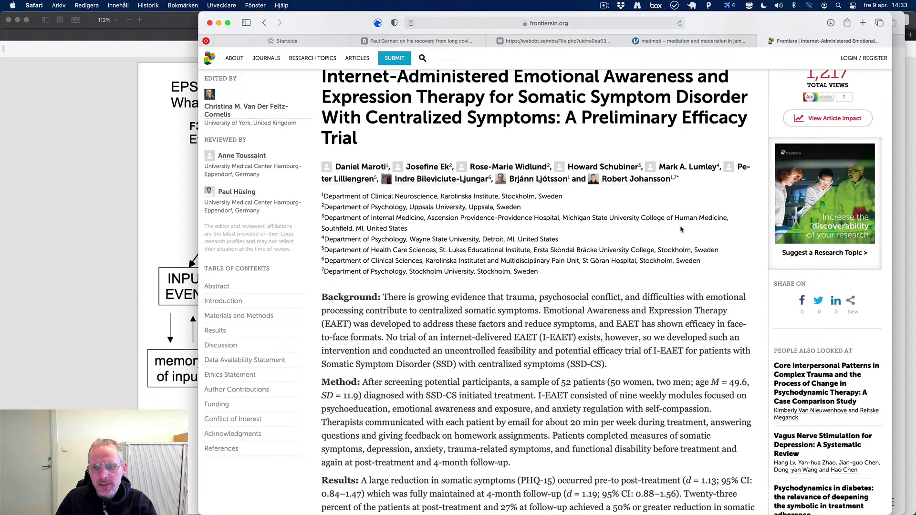
pyautogui.scroll(4, 681, 230)
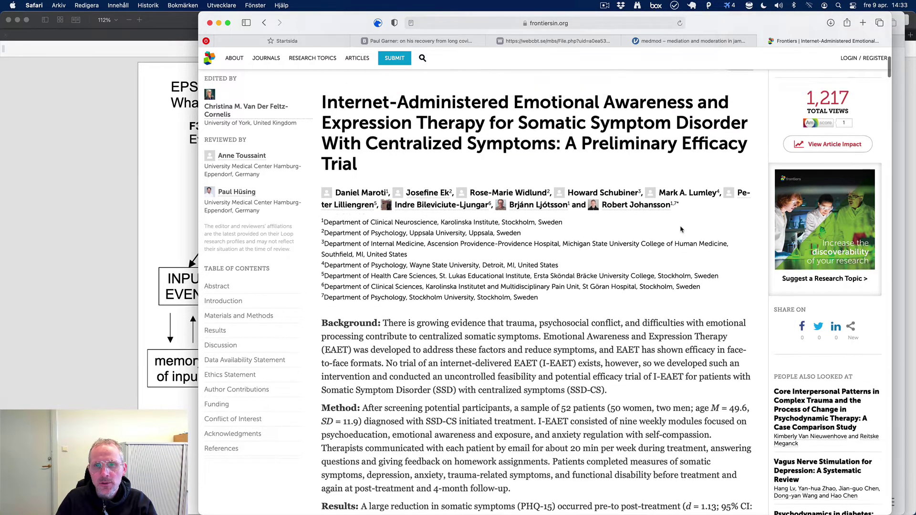
# View the EPS factor scores page in PDF Expert, then go back to the Safari article
pyautogui.press('super+Tab')
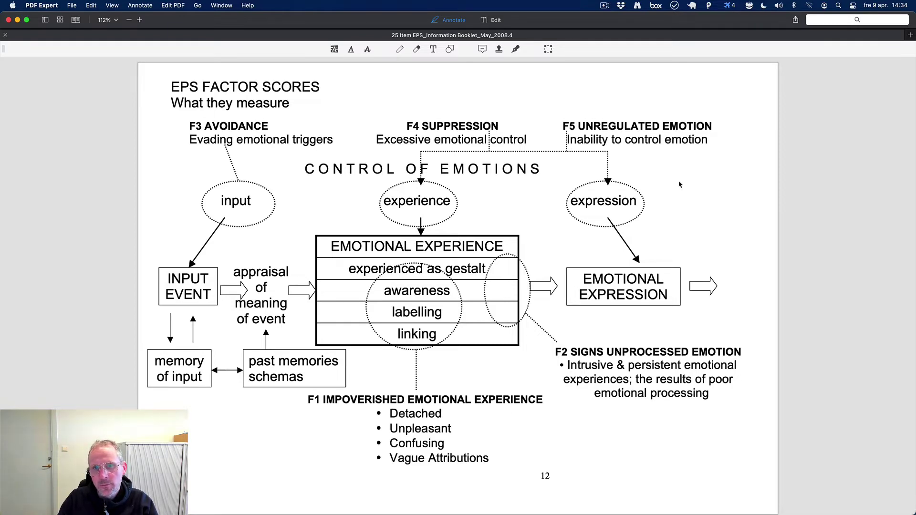
pyautogui.press('super+Tab')
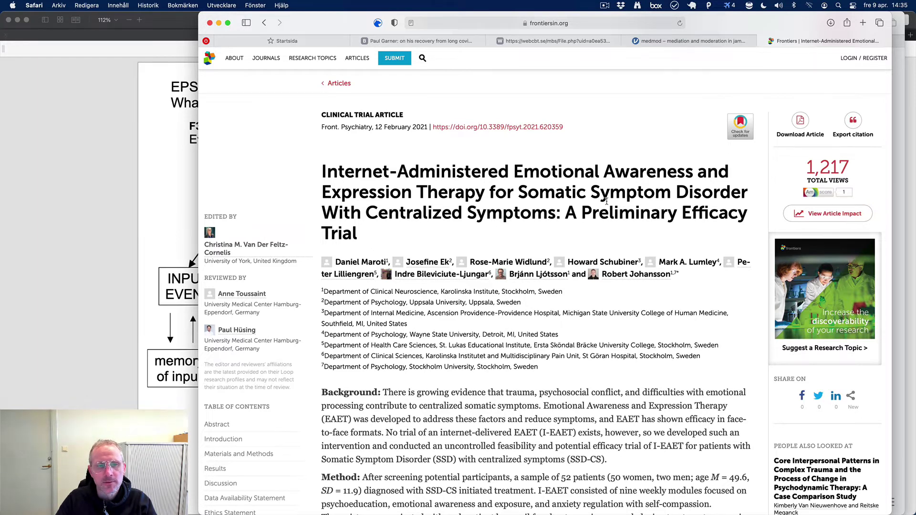
# Switch to LibreOffice Calc and browse the 20210409v2 sheet's rows and score columns
pyautogui.press('super+Tab')
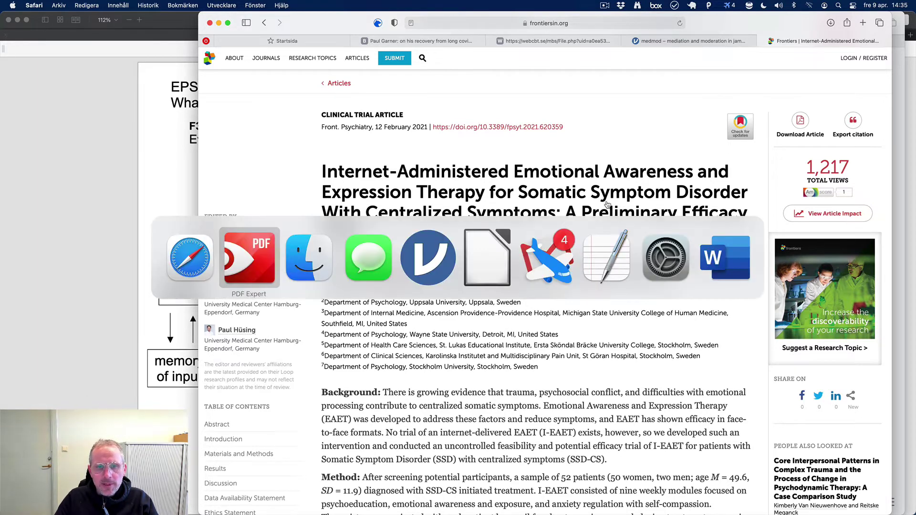
pyautogui.press('super+Tab')
pyautogui.press('super+Tab')
pyautogui.press('super+Tab')
pyautogui.press('super+Tab')
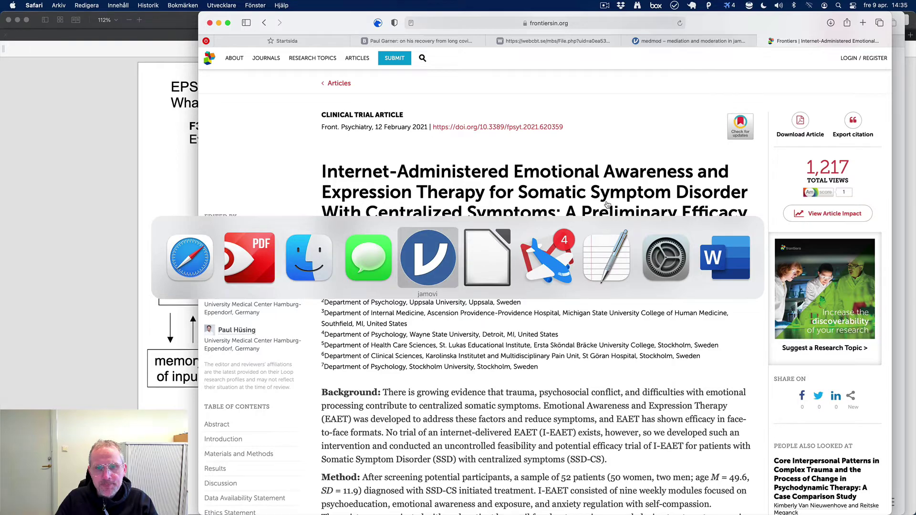
pyautogui.scroll(-20, 212, 248)
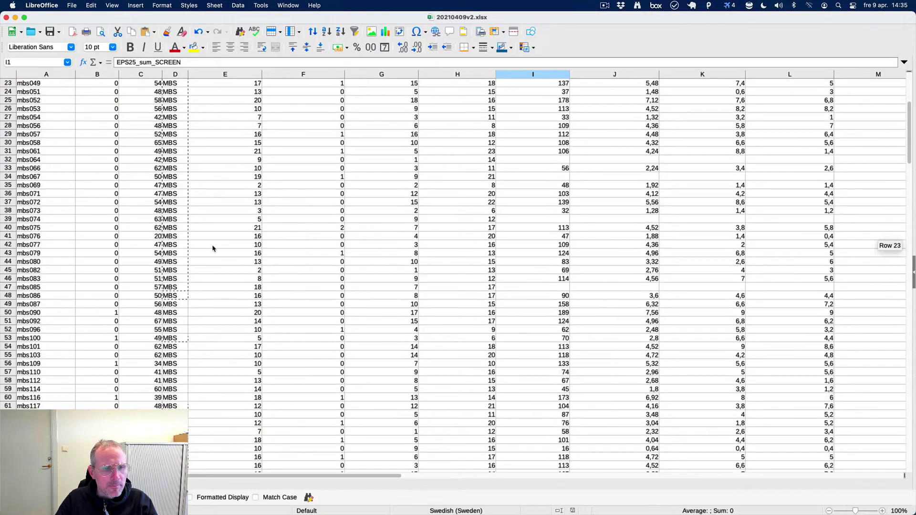
pyautogui.scroll(-20, 213, 247)
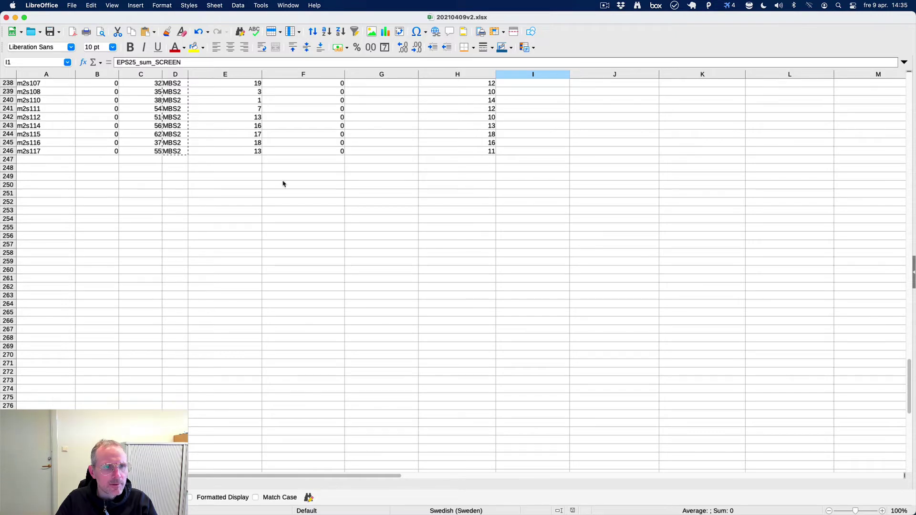
pyautogui.scroll(17, 283, 184)
pyautogui.scroll(20, 283, 183)
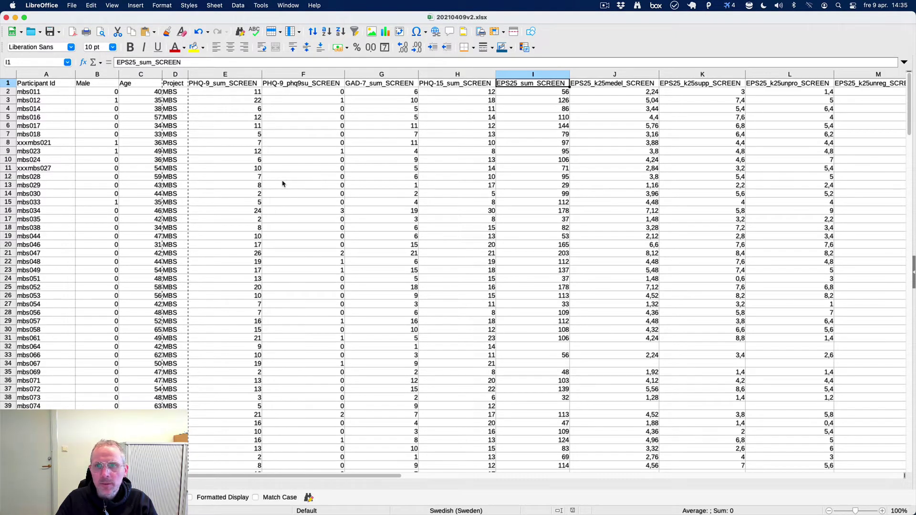
pyautogui.hscroll(5, 362, 179)
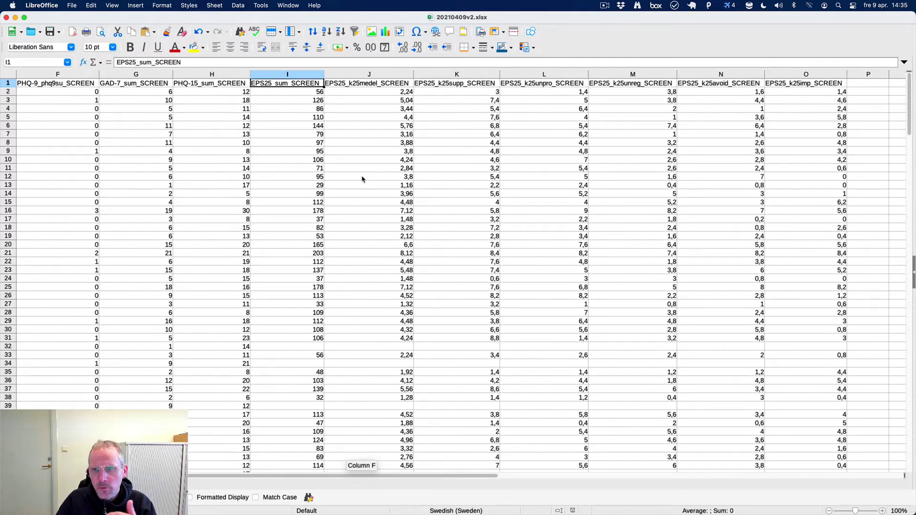
pyautogui.hscroll(-2, 362, 180)
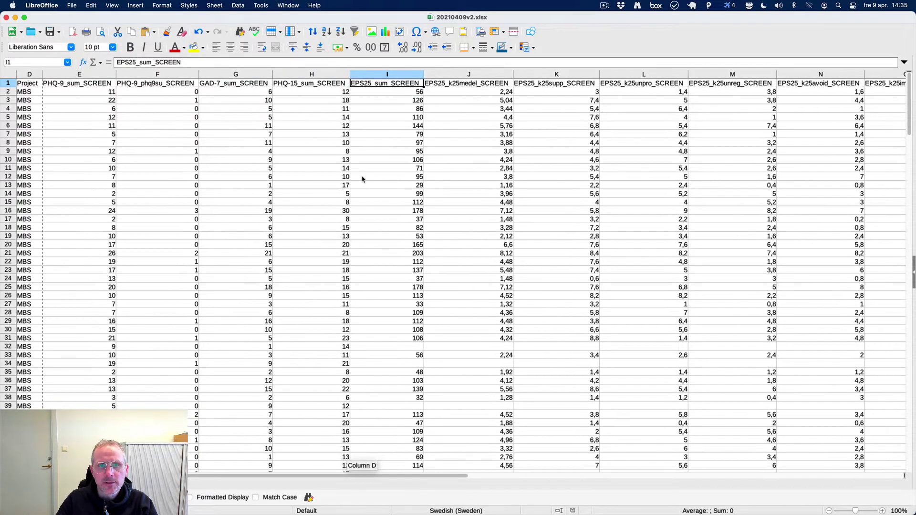
pyautogui.hscroll(-2, 363, 180)
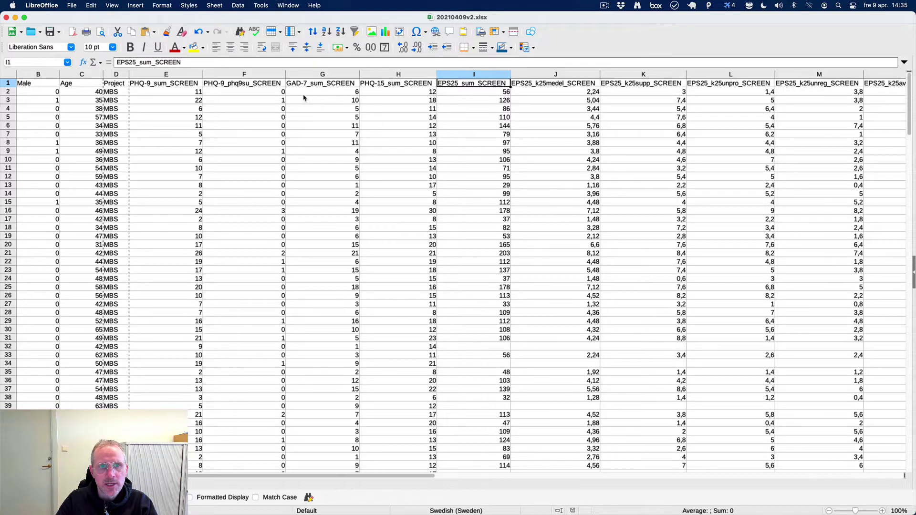
pyautogui.hscroll(-1, 305, 100)
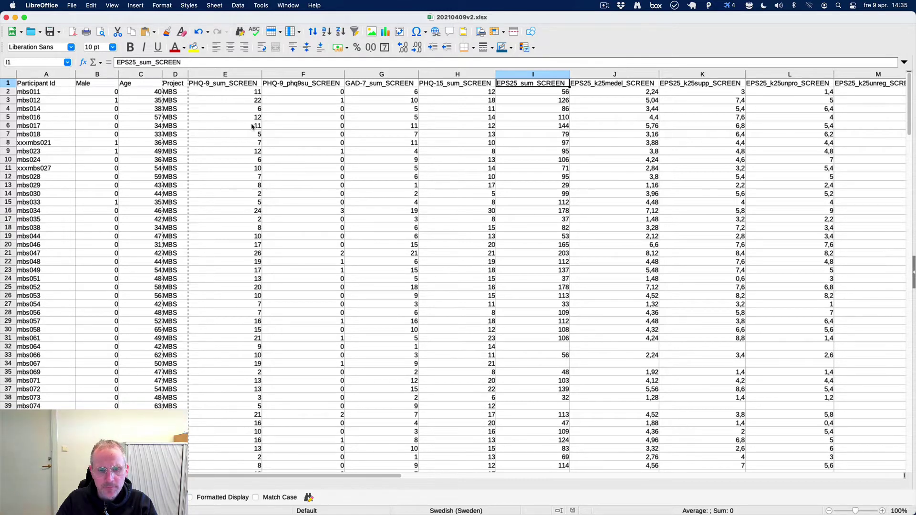
# Bring jamovi with the TAS-20 → PHQ-9 → PHQ-15 mediation analysis to the front
pyautogui.press('super+Tab')
pyautogui.press('super+Tab')
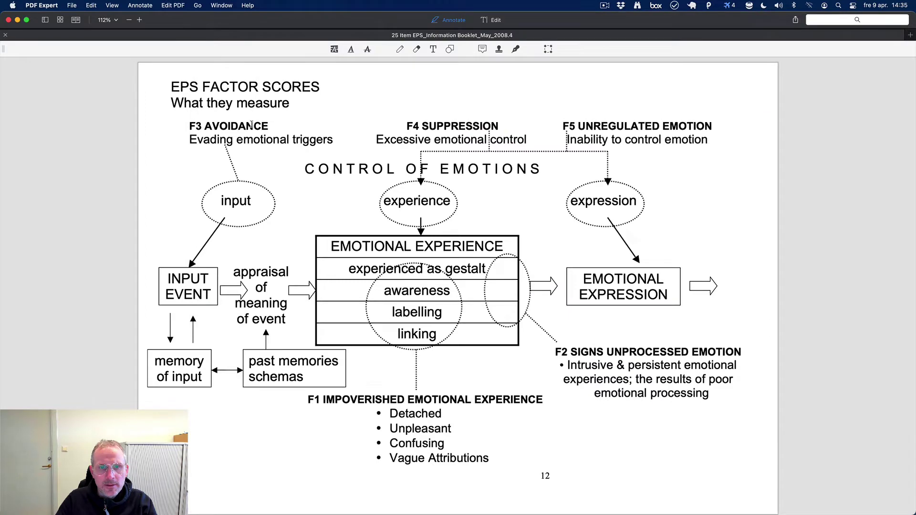
pyautogui.press('super+Tab')
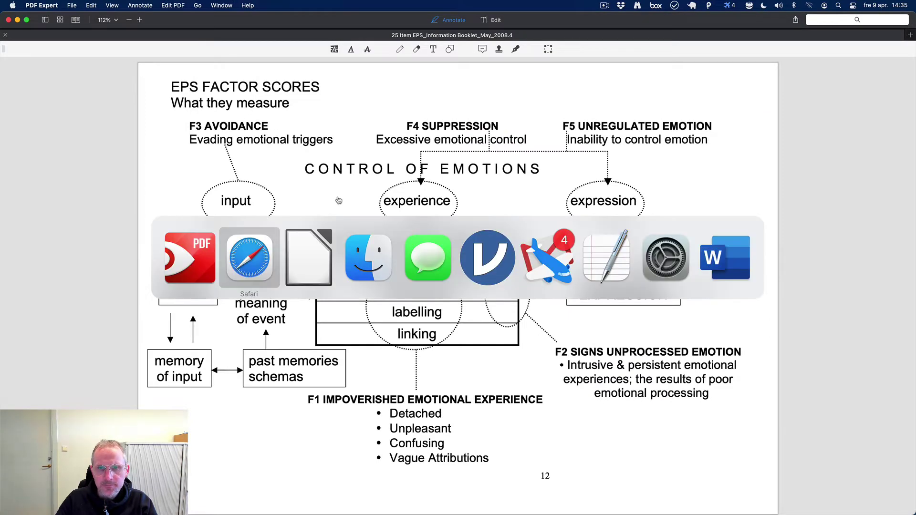
pyautogui.click(478, 249)
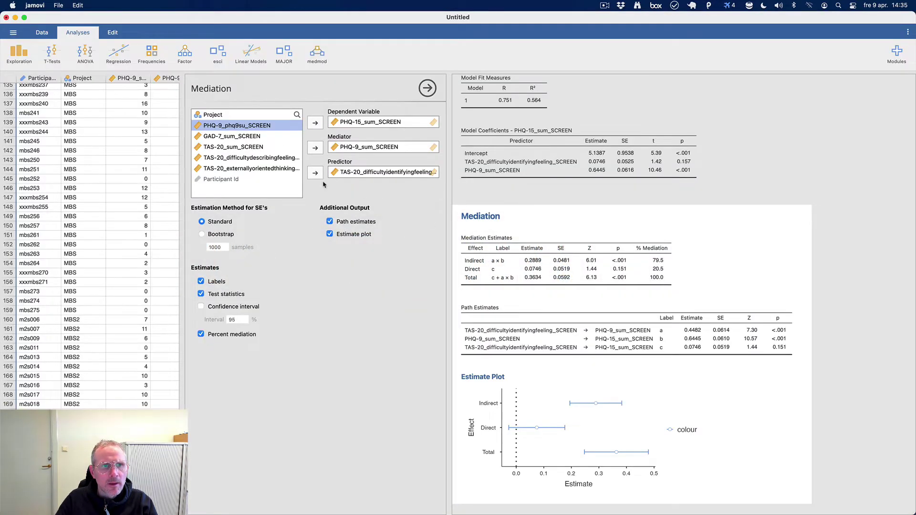
# Quit jamovi without saving the mediation analysis and relaunch it from Spotlight with 'jam'
pyautogui.press('super+q')
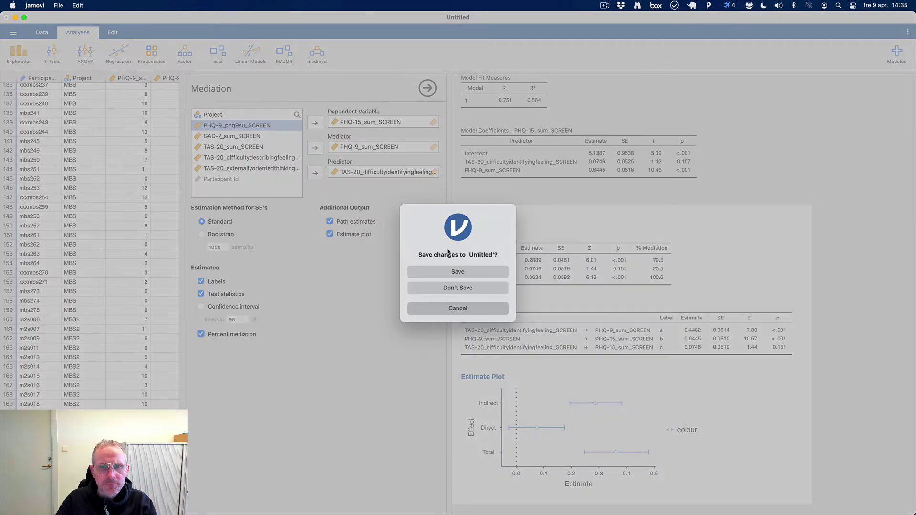
pyautogui.click(472, 288)
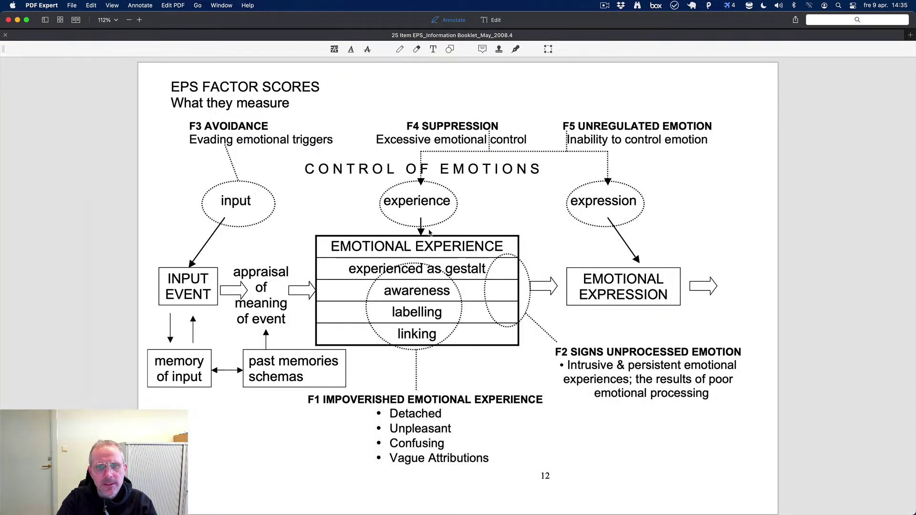
pyautogui.press('super+space')
pyautogui.write('jam')
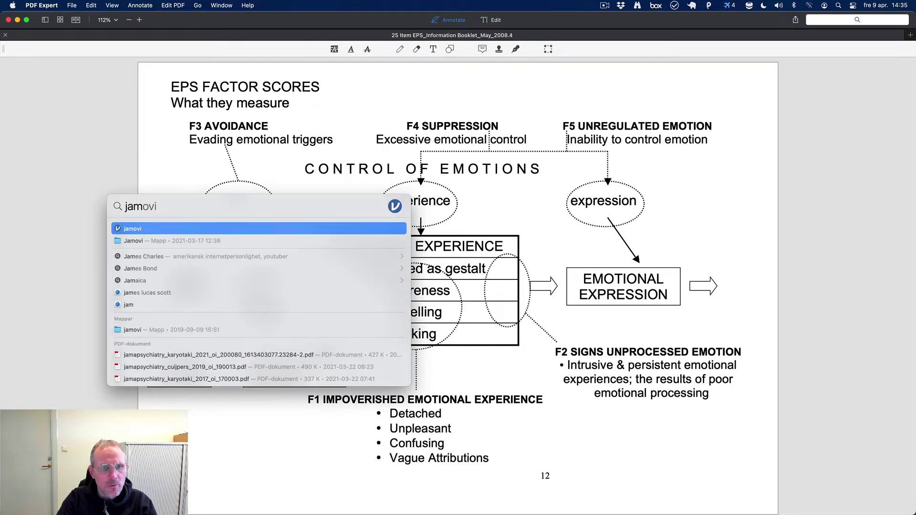
pyautogui.press('Return')
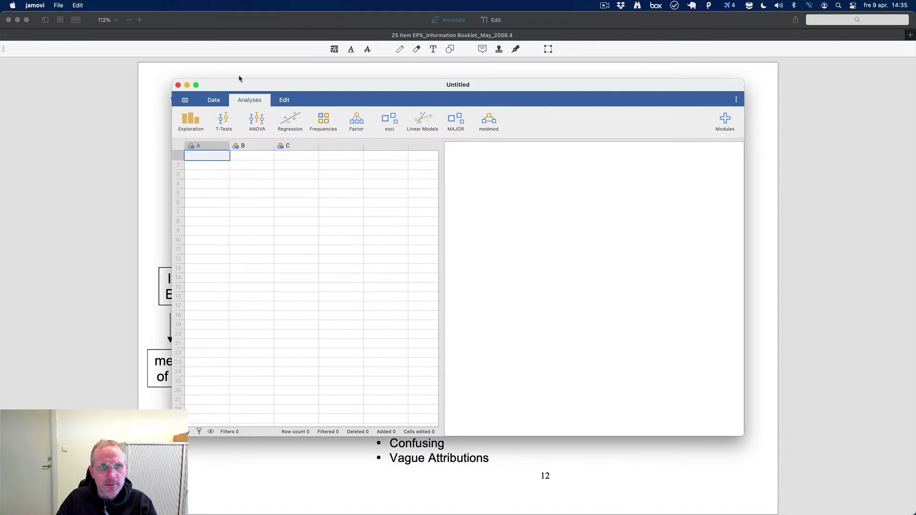
# Open 20210409v2.xlsx from the Downloads folder, filtering the file list to Excel (.xlsx)
pyautogui.click(185, 100)
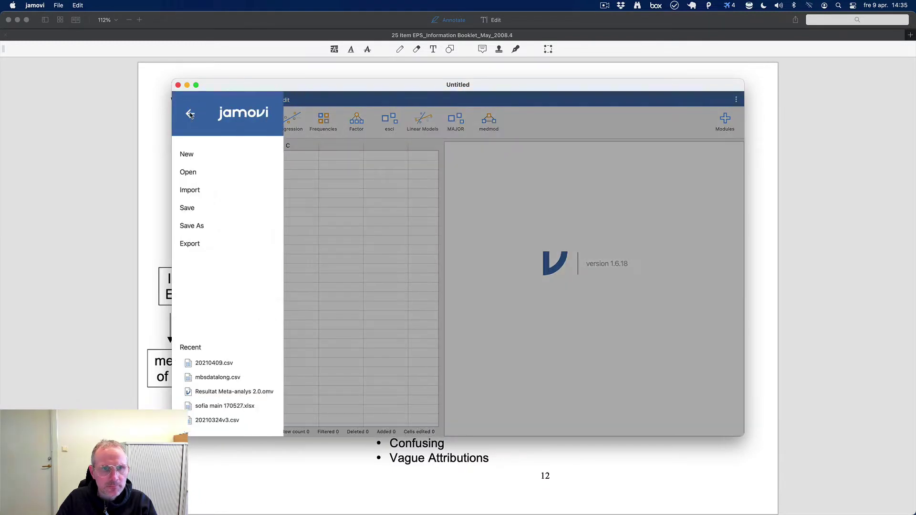
pyautogui.click(208, 176)
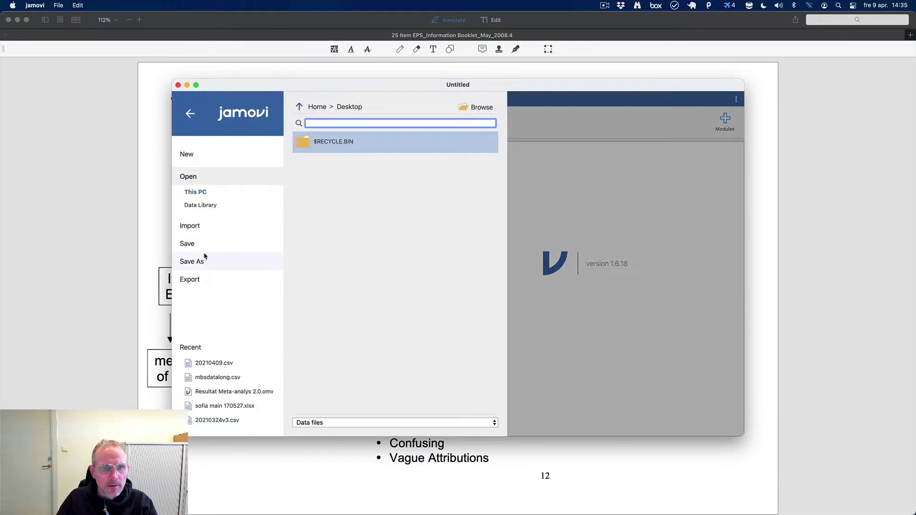
pyautogui.click(313, 107)
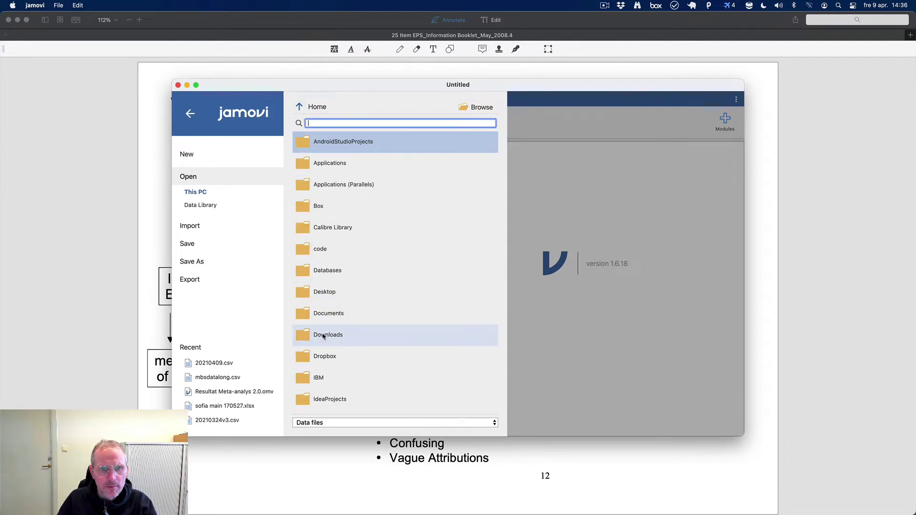
pyautogui.click(323, 335)
pyautogui.scroll(-10, 356, 319)
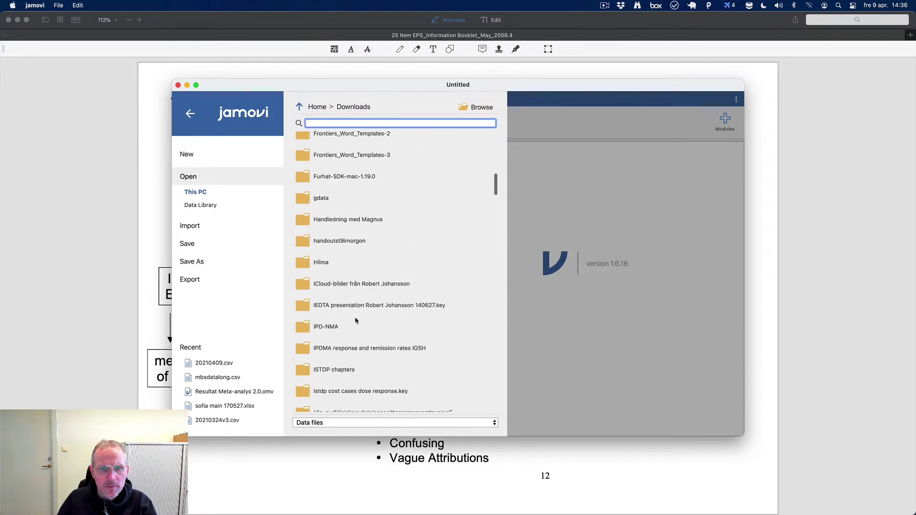
pyautogui.scroll(-10, 356, 320)
pyautogui.click(341, 423)
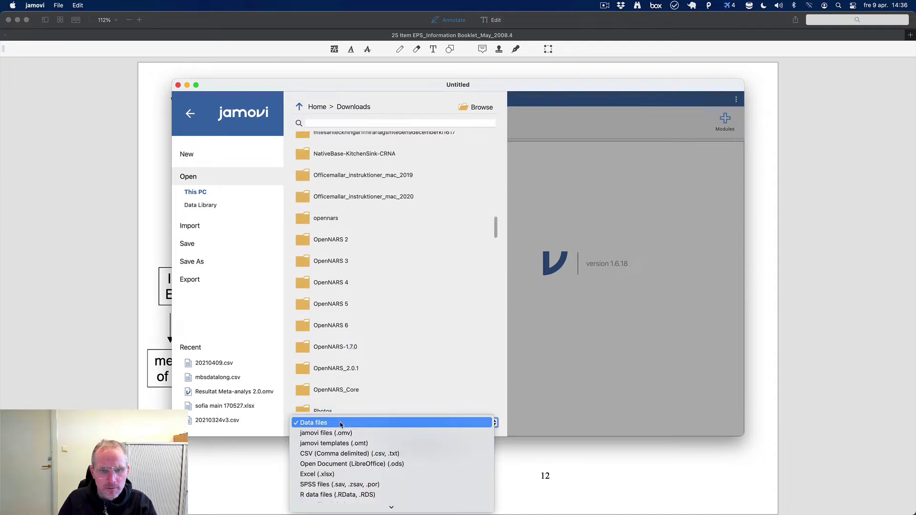
pyautogui.click(346, 474)
pyautogui.scroll(-20, 379, 318)
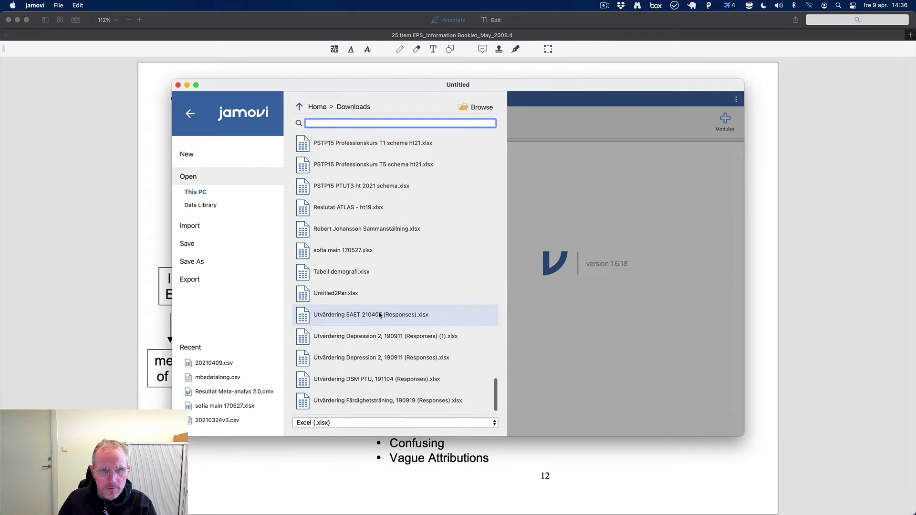
pyautogui.scroll(15, 380, 315)
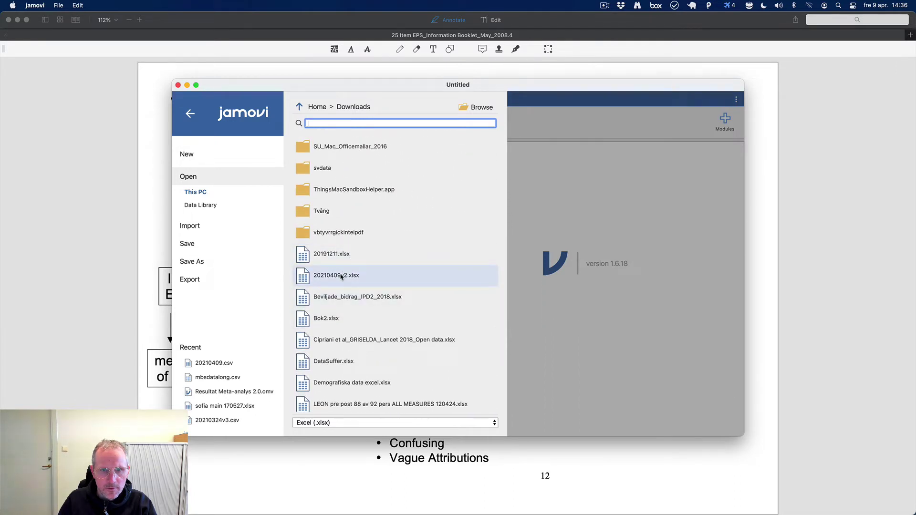
pyautogui.click(341, 276)
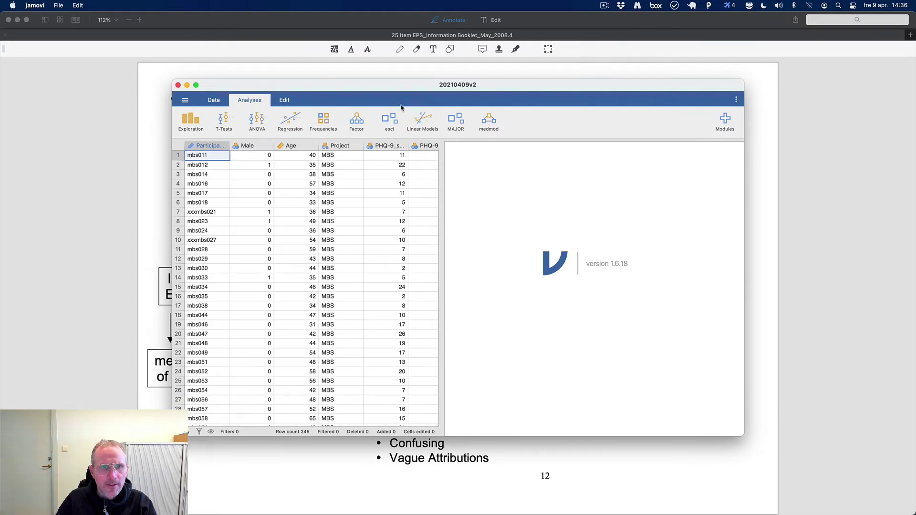
# Maximise the jamovi window, widen the data grid, and start a Regression > Correlation Matrix
pyautogui.doubleClick(493, 89)
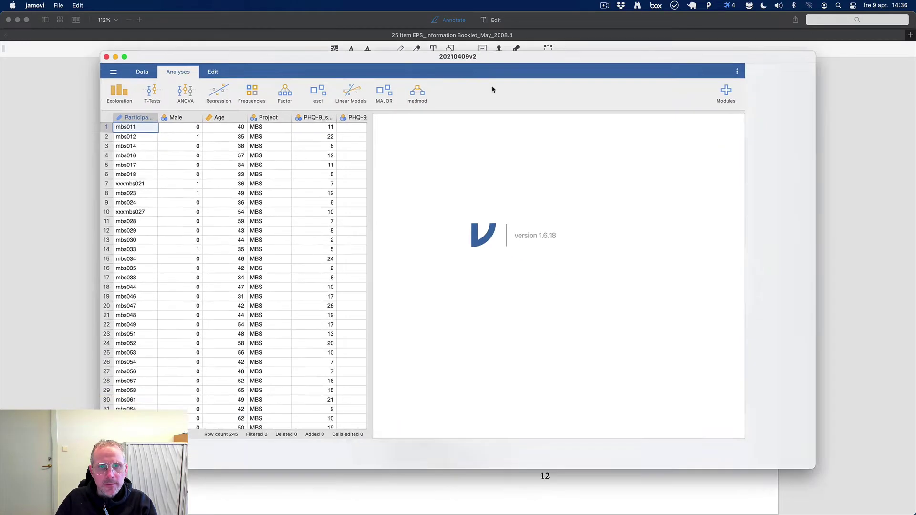
pyautogui.moveTo(272, 129); pyautogui.dragTo(448, 131)
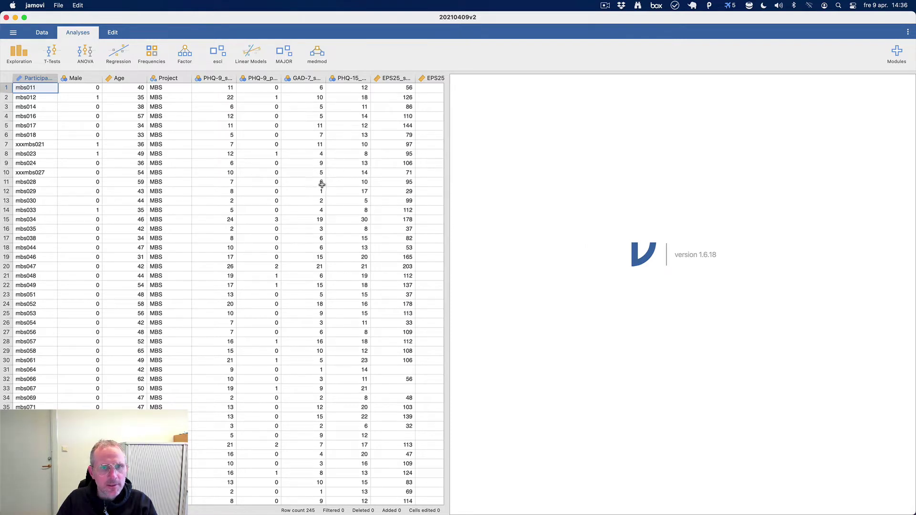
pyautogui.click(116, 52)
pyautogui.click(134, 77)
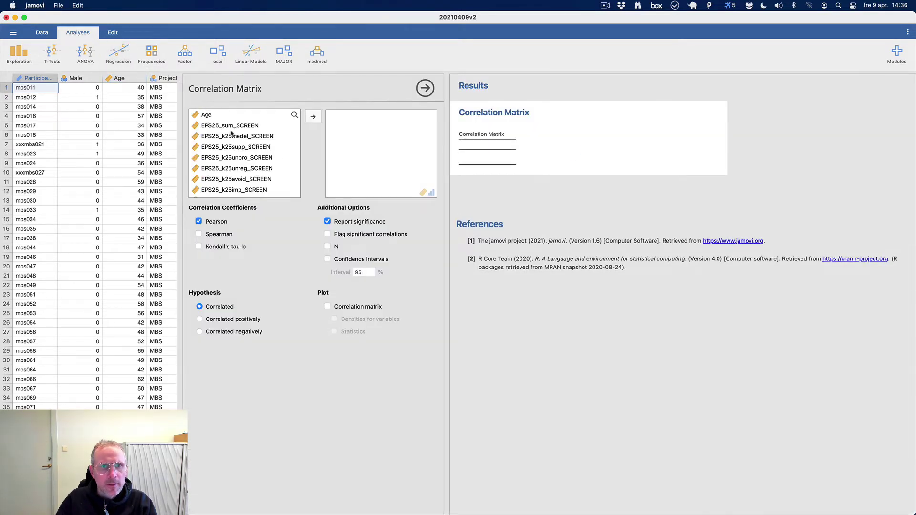
# Add EPS25_k25medel_SCREEN to the correlation variables and close the options panel
pyautogui.click(254, 137)
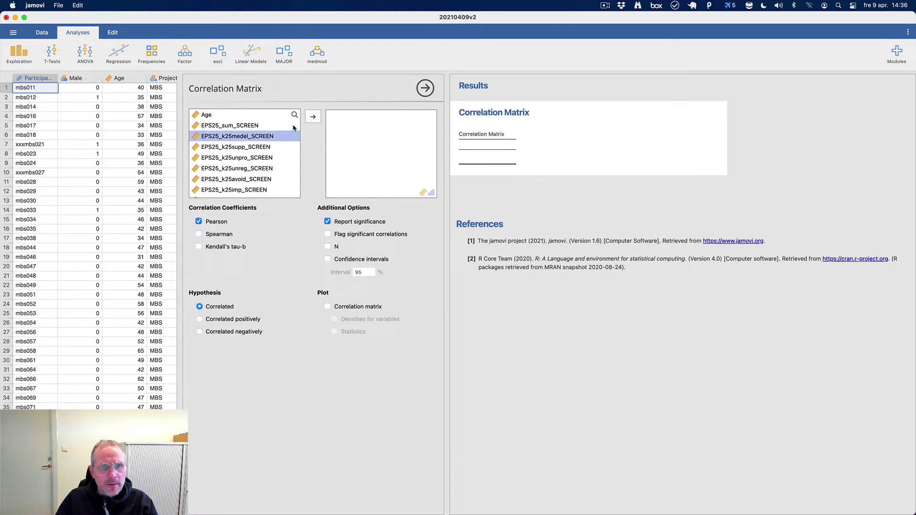
pyautogui.click(312, 117)
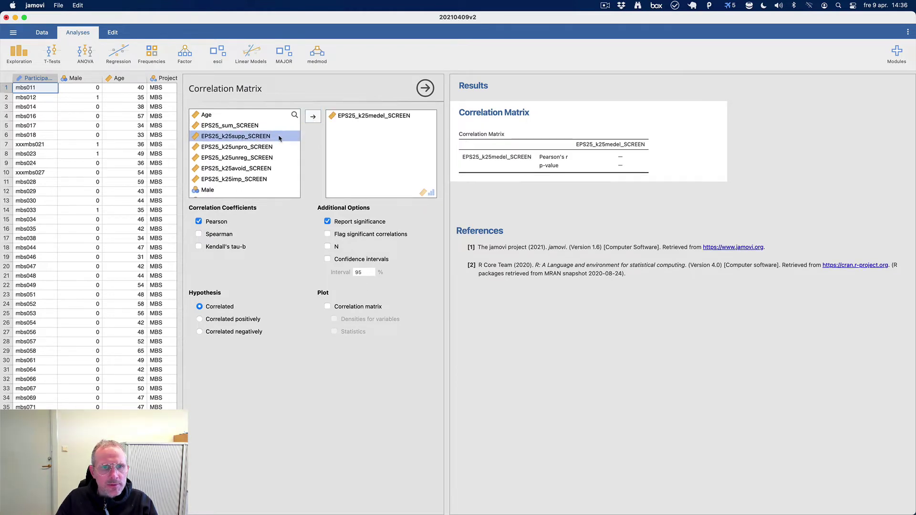
pyautogui.scroll(-3, 280, 137)
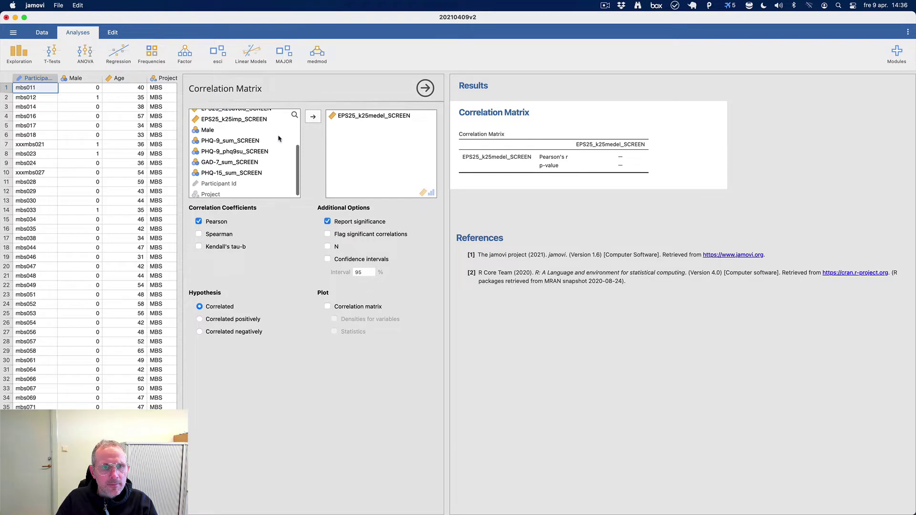
pyautogui.click(425, 88)
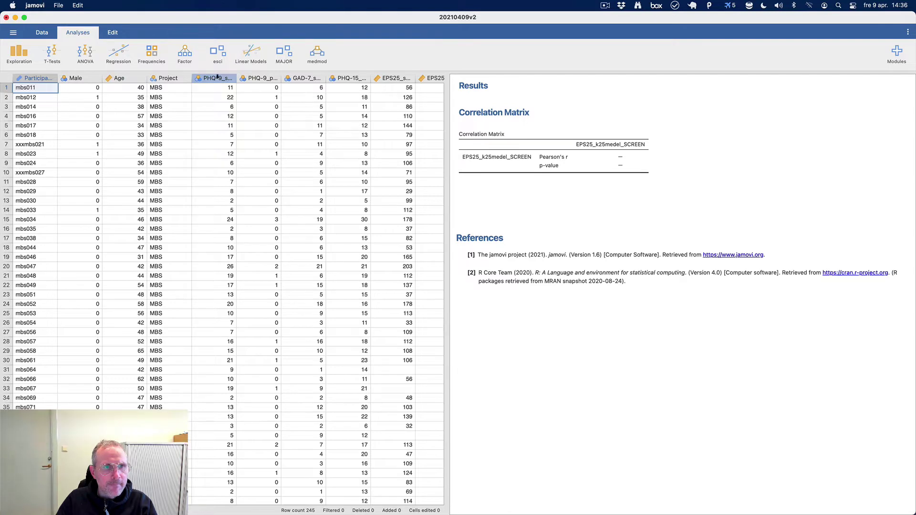
# Set PHQ-9_sum_SCREEN's measure type to Continuous in its column Setup
pyautogui.rightClick(217, 78)
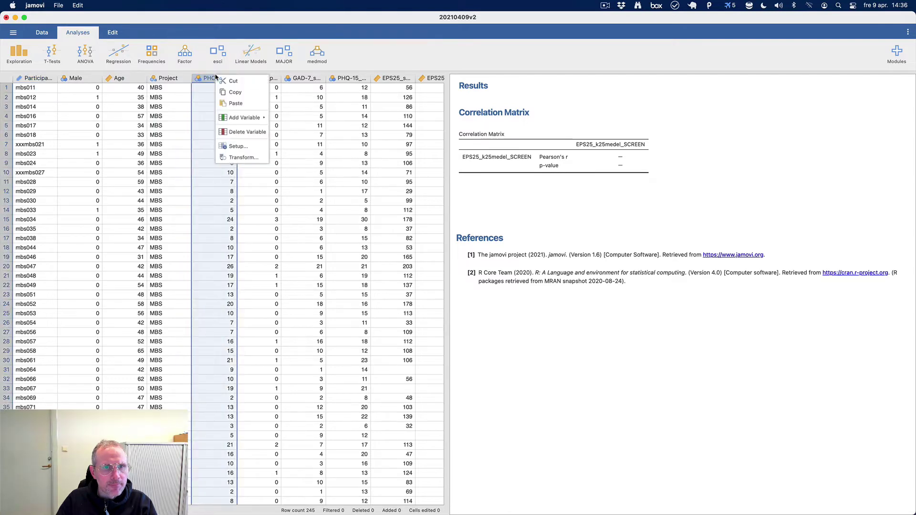
pyautogui.click(239, 145)
pyautogui.click(419, 118)
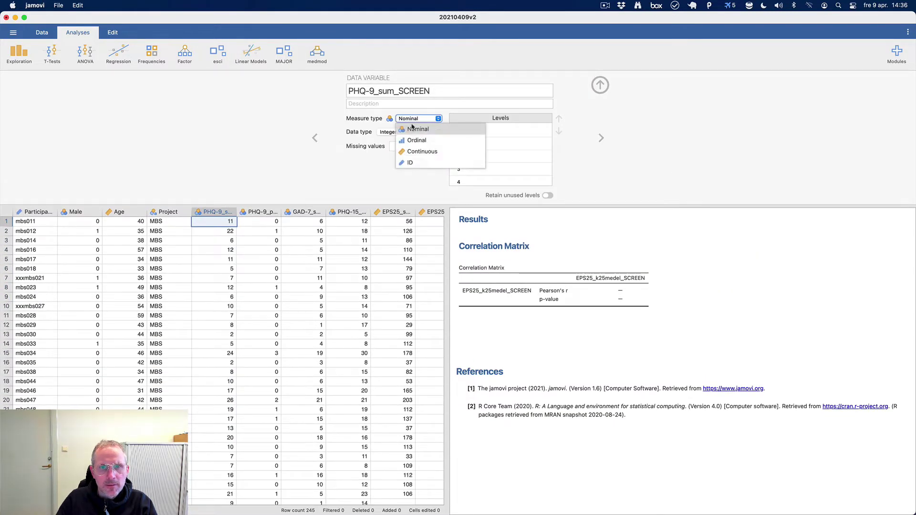
pyautogui.click(423, 152)
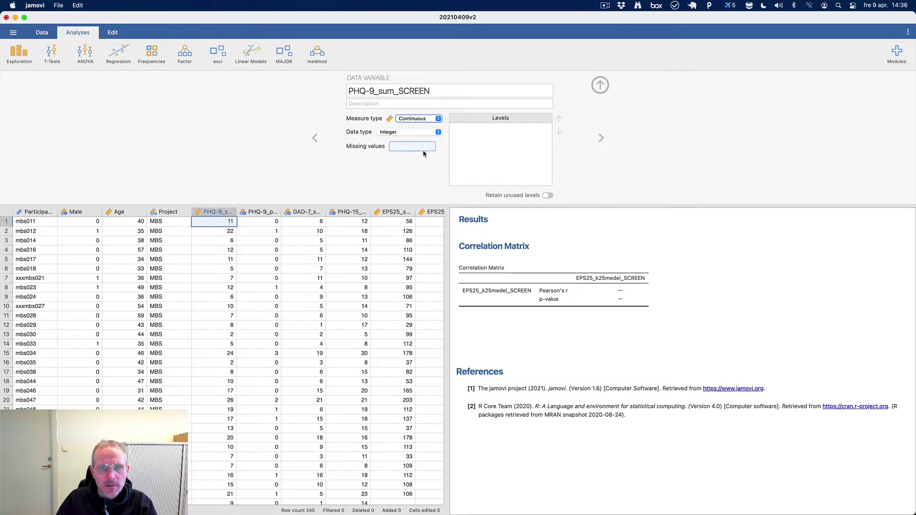
# Set GAD-7_sum_SCREEN and PHQ-15_sum_SCREEN measure types to Continuous as well
pyautogui.click(601, 138)
pyautogui.click(601, 137)
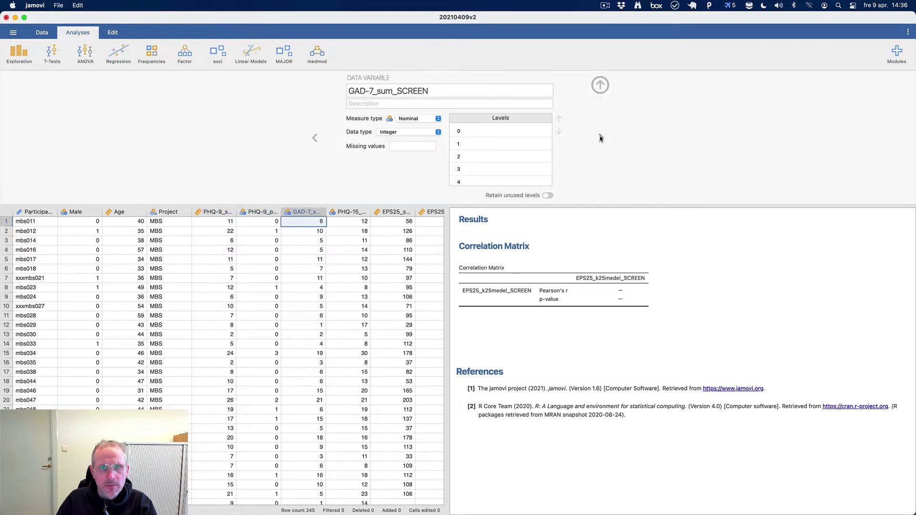
pyautogui.click(413, 119)
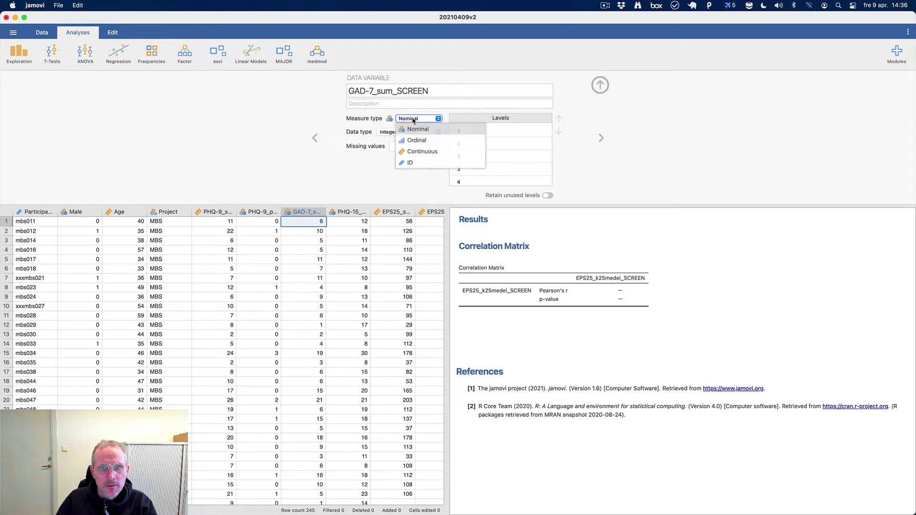
pyautogui.click(422, 151)
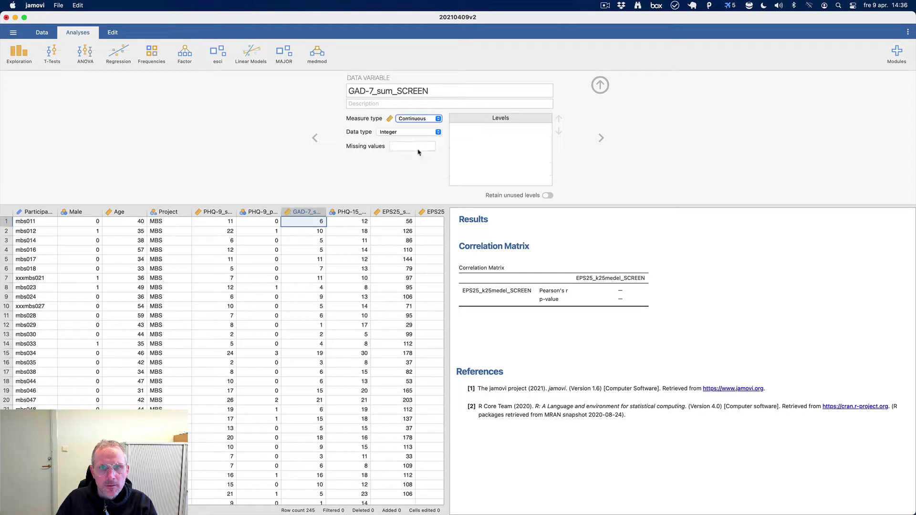
pyautogui.click(600, 138)
pyautogui.click(417, 119)
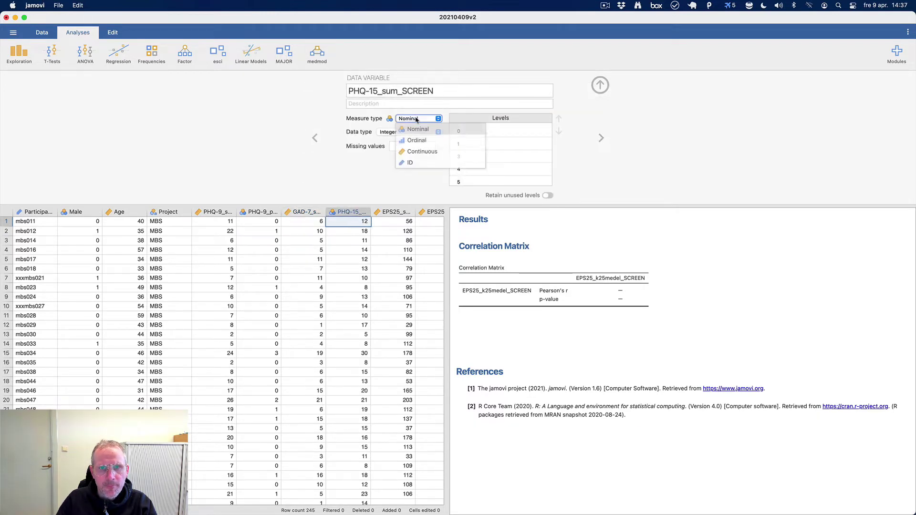
pyautogui.click(424, 151)
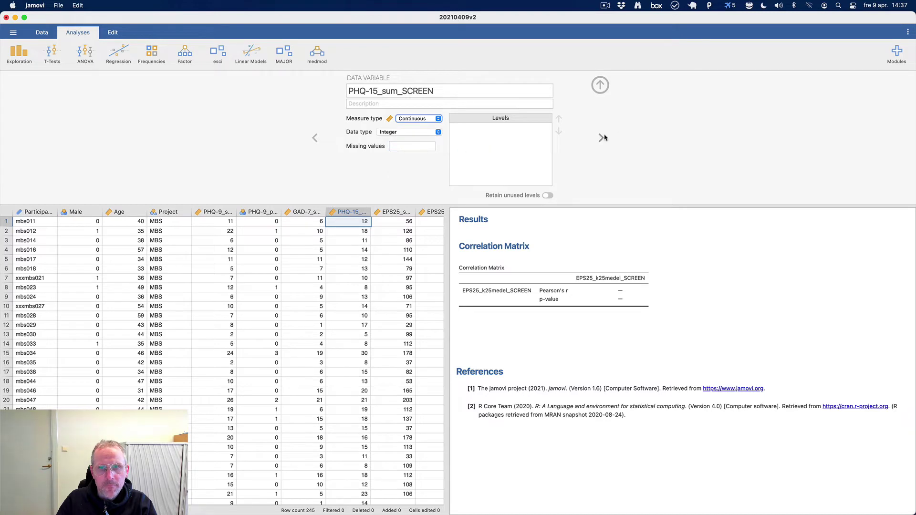